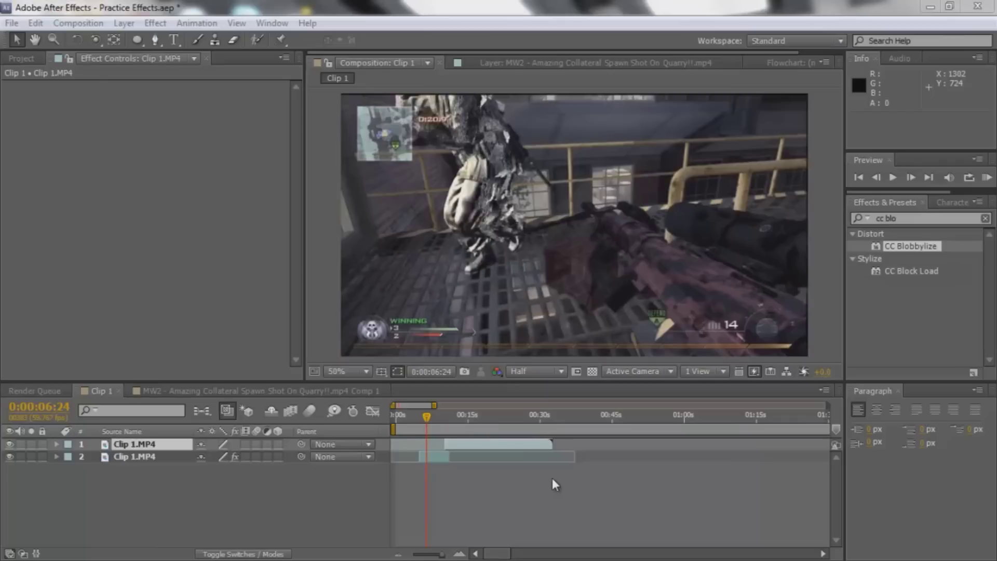
# - Zoom the timeline in on the overlap of the two clips
pyautogui.click(459, 555)
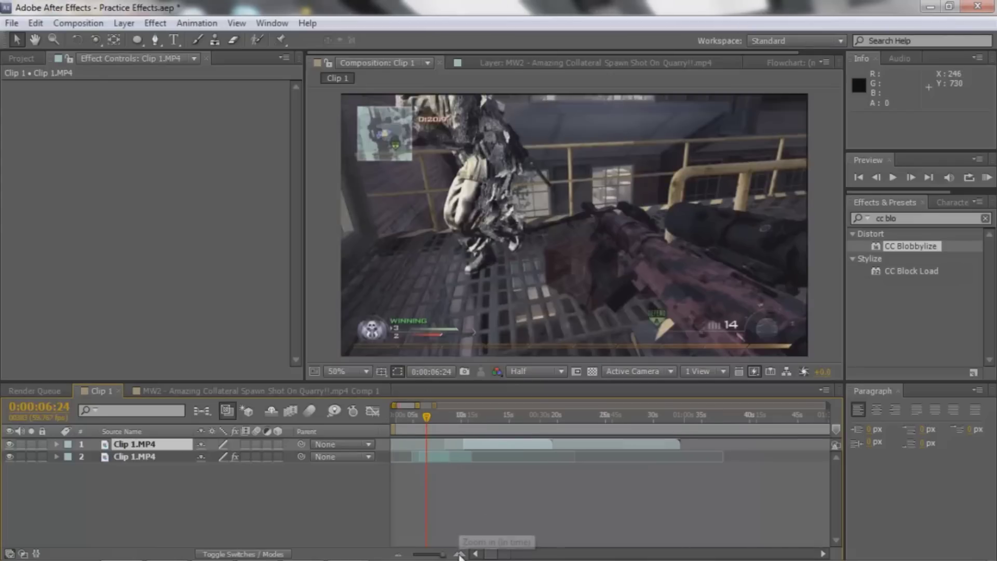
pyautogui.click(459, 555)
pyautogui.click(460, 556)
pyautogui.click(460, 555)
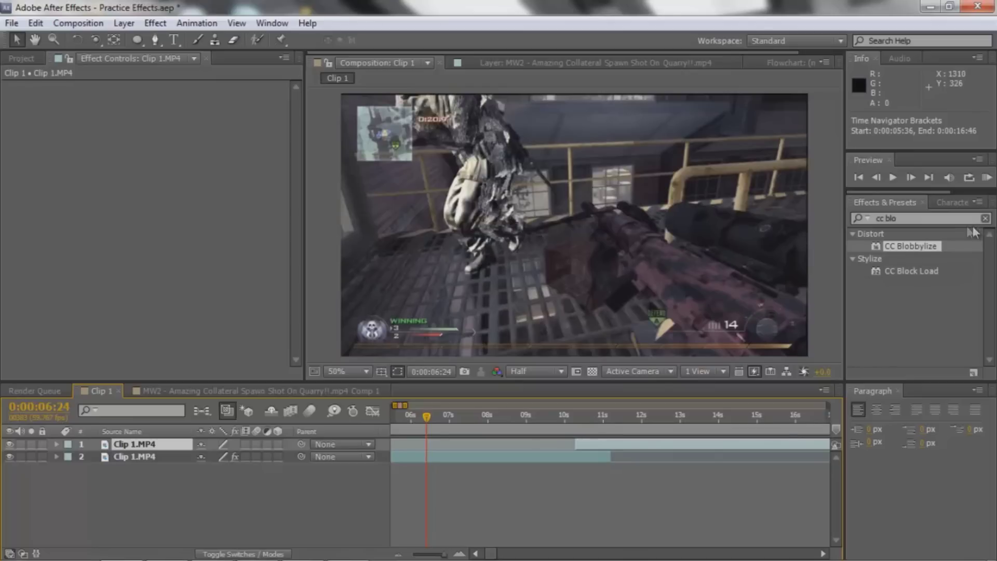
# - Move the current time to about 10 seconds, where the top clip begins
pyautogui.moveTo(870, 249); pyautogui.dragTo(886, 250)
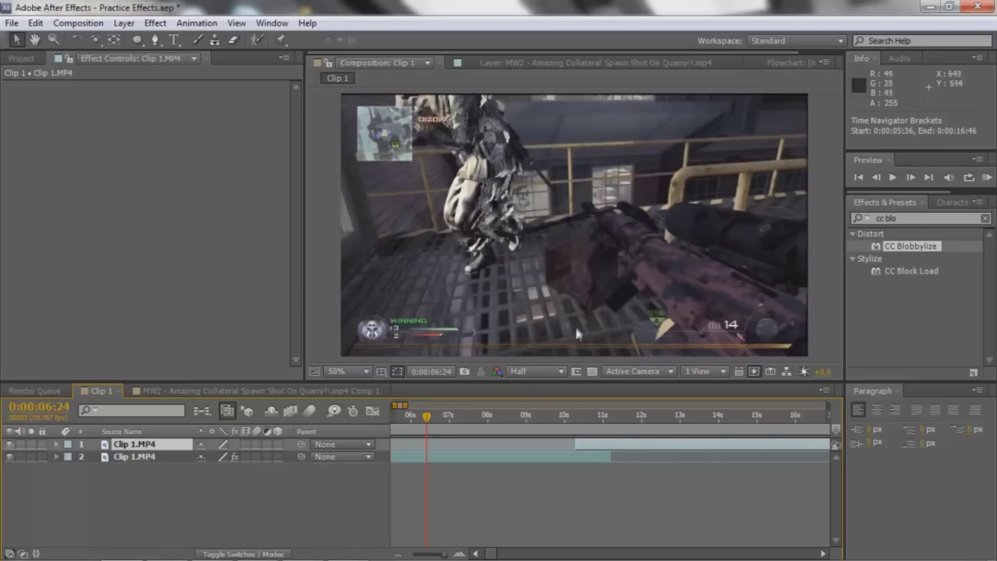
pyautogui.moveTo(429, 415); pyautogui.dragTo(476, 415)
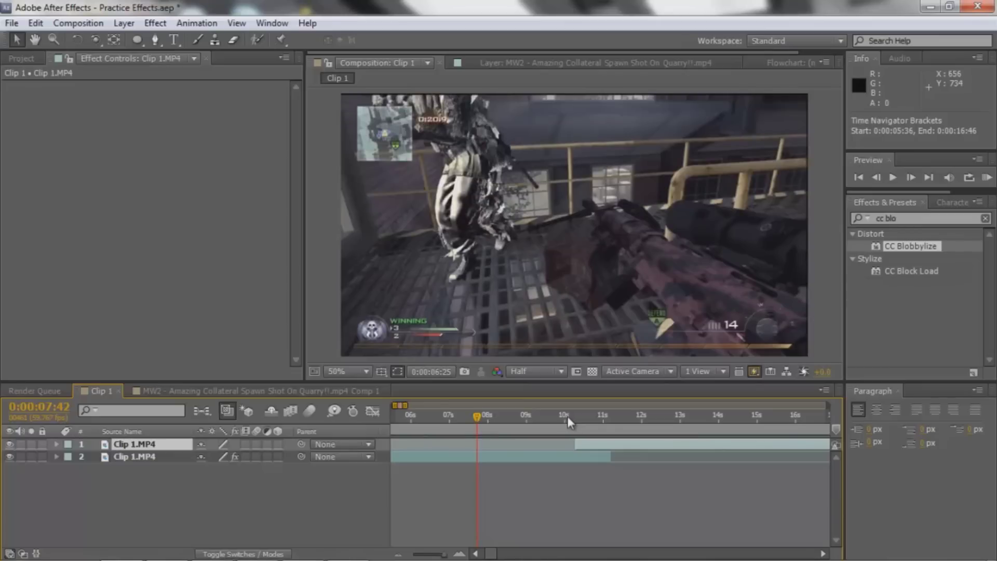
pyautogui.click(518, 416)
pyautogui.click(571, 419)
pyautogui.moveTo(571, 420)
pyautogui.mouseDown()
pyautogui.moveTo(591, 422)
pyautogui.moveTo(571, 419)
pyautogui.mouseUp()
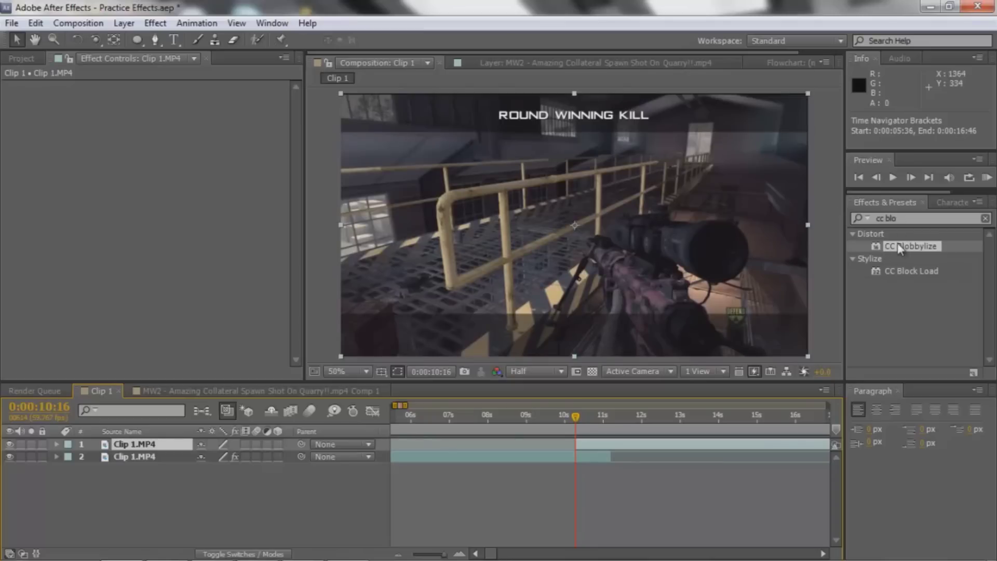
# - Scrub between the tanker scene and Round Winning Kill frames, ending at 0:00:10:53
pyautogui.moveTo(889, 249); pyautogui.dragTo(532, 513)
pyautogui.moveTo(482, 394); pyautogui.dragTo(494, 457)
pyautogui.moveTo(575, 417); pyautogui.dragTo(564, 419)
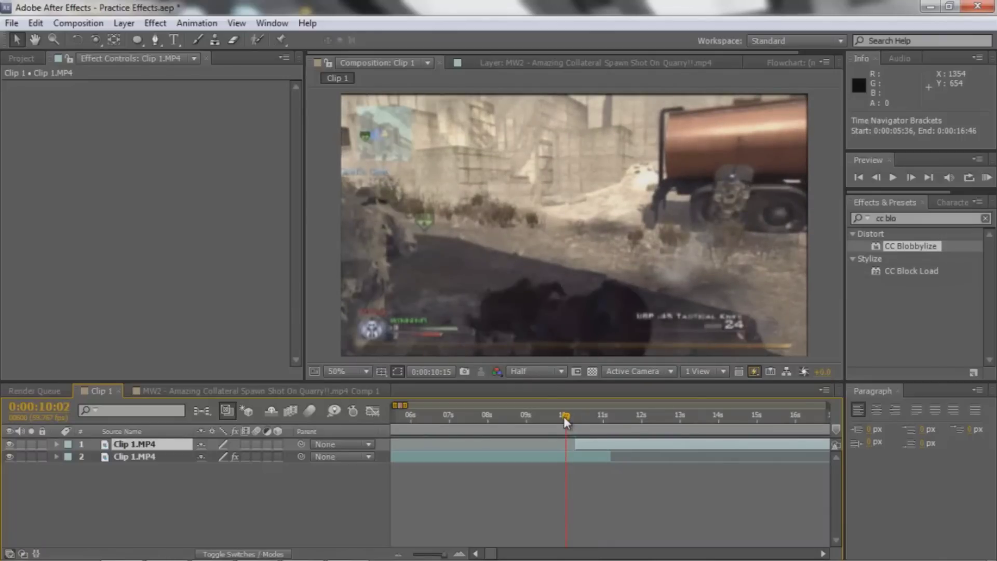
pyautogui.moveTo(564, 415)
pyautogui.mouseDown()
pyautogui.moveTo(621, 426)
pyautogui.moveTo(580, 441)
pyautogui.moveTo(567, 431)
pyautogui.mouseUp()
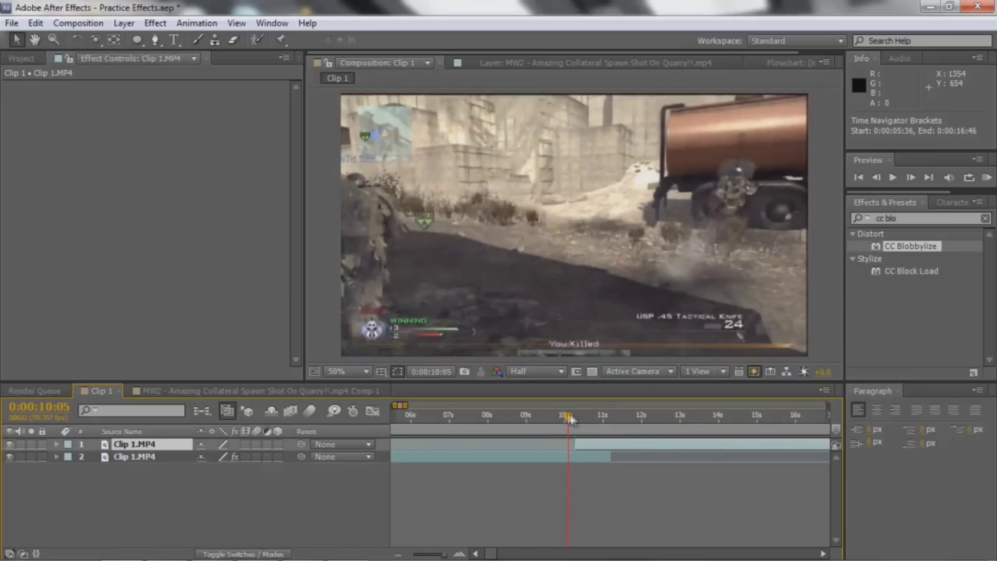
pyautogui.moveTo(583, 419); pyautogui.dragTo(577, 448)
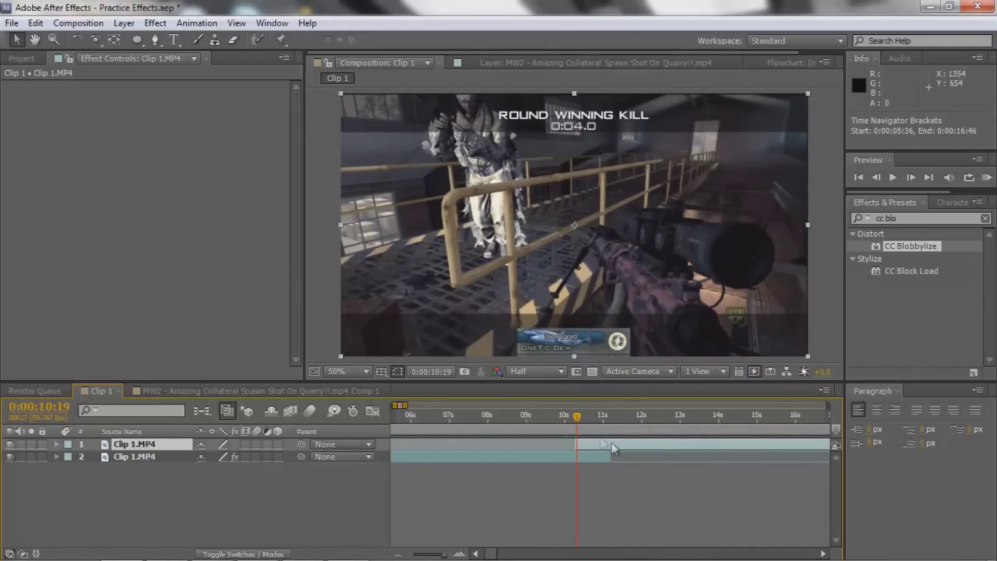
pyautogui.moveTo(577, 414); pyautogui.dragTo(693, 418)
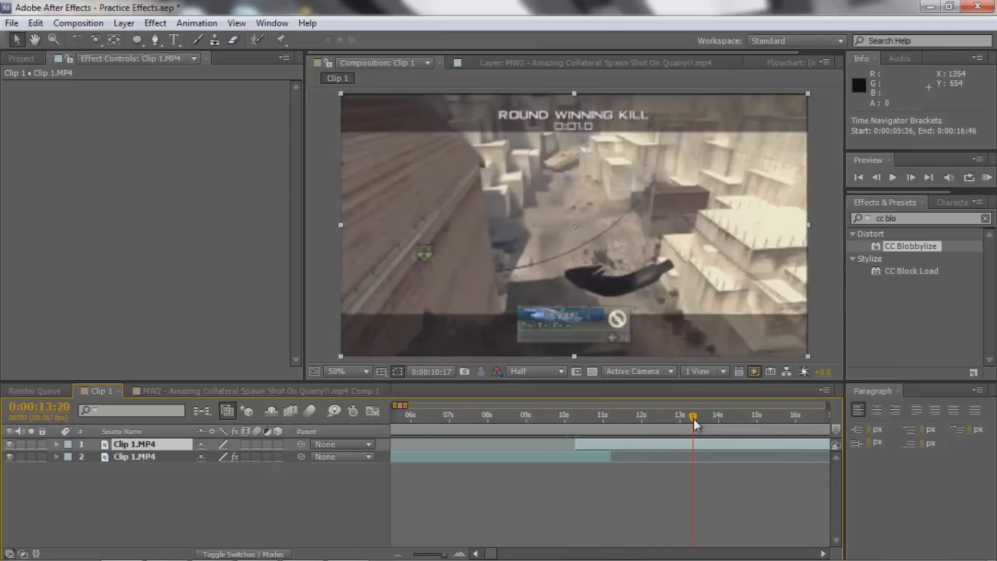
pyautogui.click(601, 420)
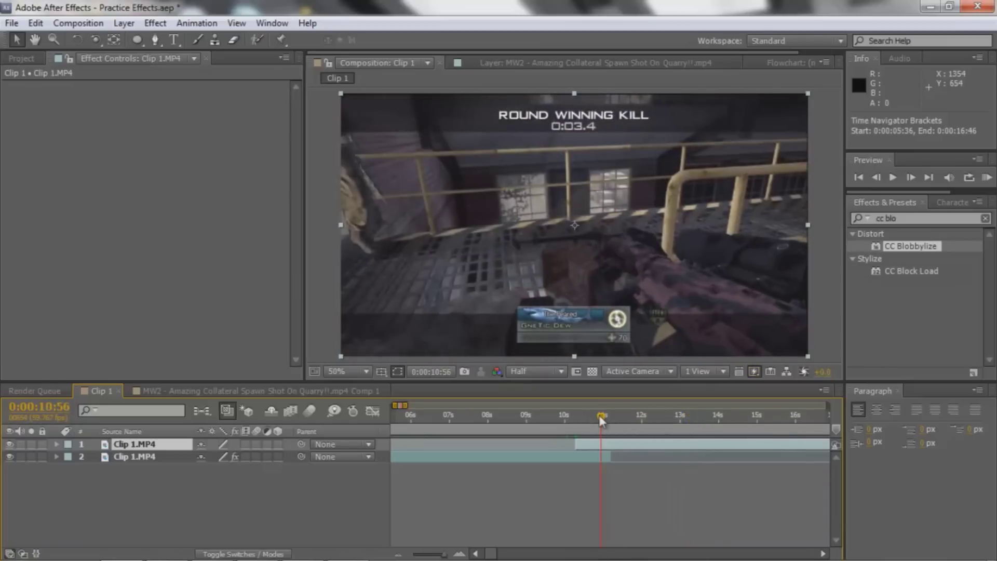
pyautogui.moveTo(591, 418); pyautogui.dragTo(598, 439)
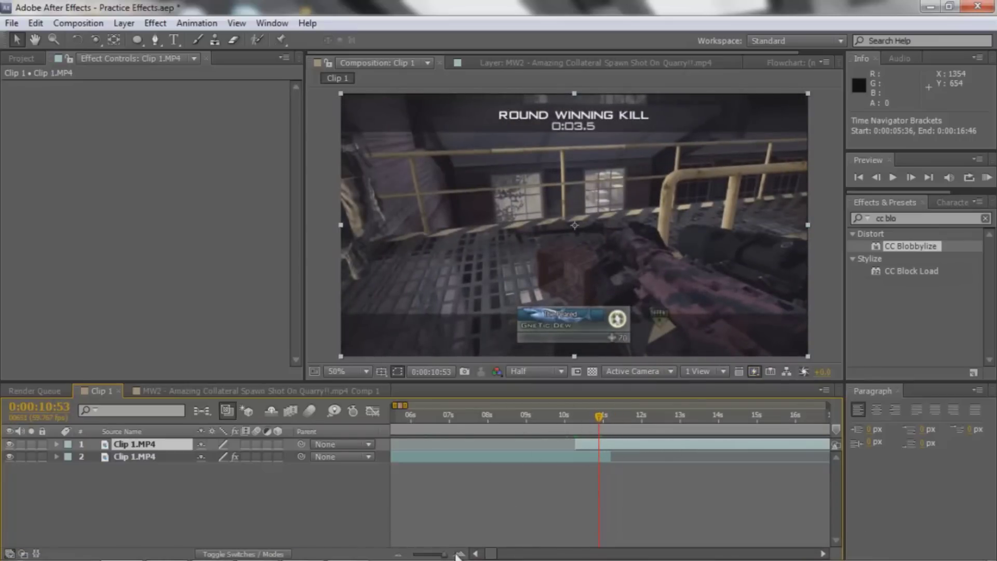
# - Apply CC Blobbylize to the top Clip 1.MP4 layer, expand Blobbiness, and return to 0:00:10:16
pyautogui.click(459, 554)
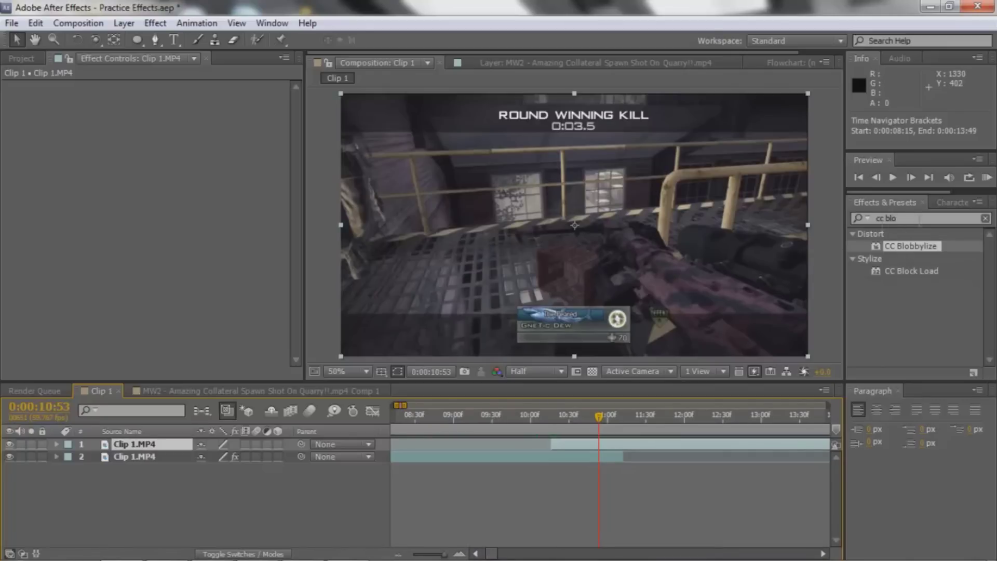
pyautogui.moveTo(923, 253); pyautogui.dragTo(571, 444)
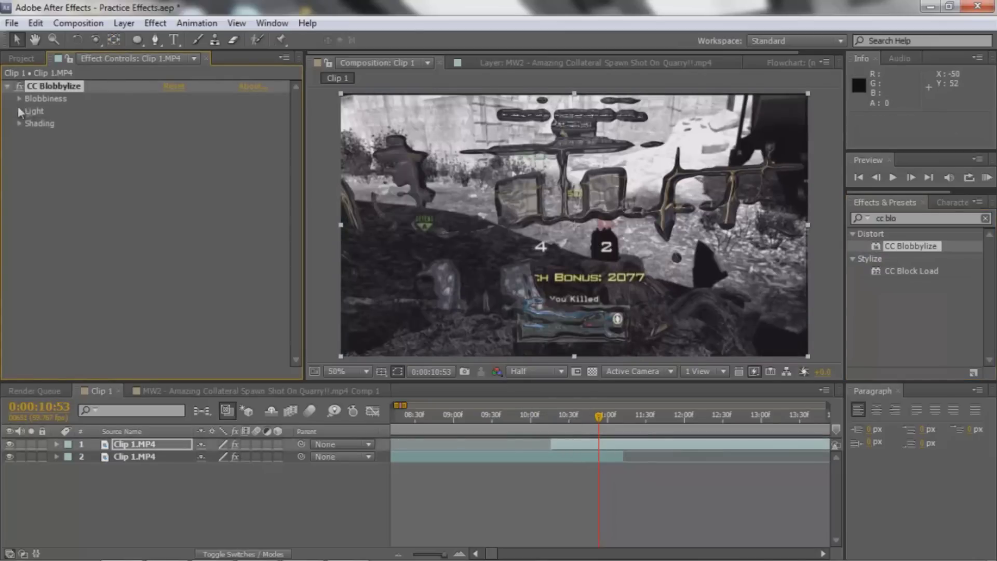
pyautogui.click(19, 99)
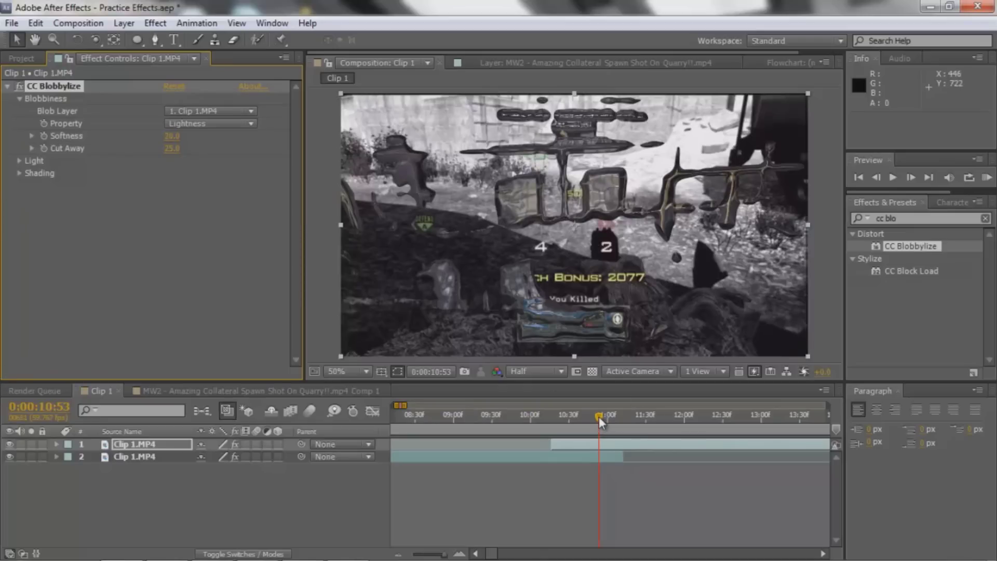
pyautogui.moveTo(597, 415); pyautogui.dragTo(550, 455)
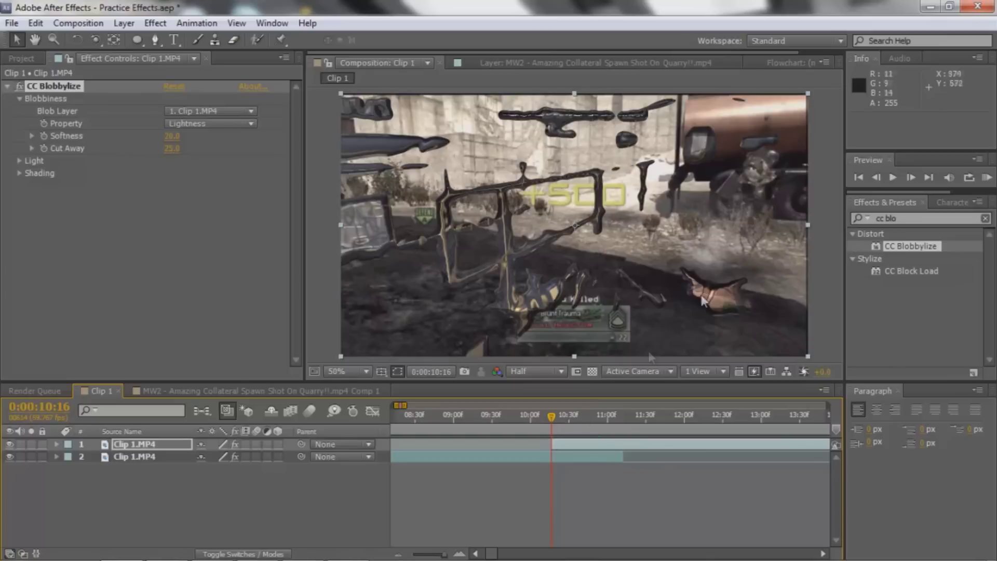
# - Keyframe CC Blobbylize Softness at 0.0 and Cut Away at 100.0 at 0:00:10:16
pyautogui.click(43, 136)
pyautogui.click(43, 148)
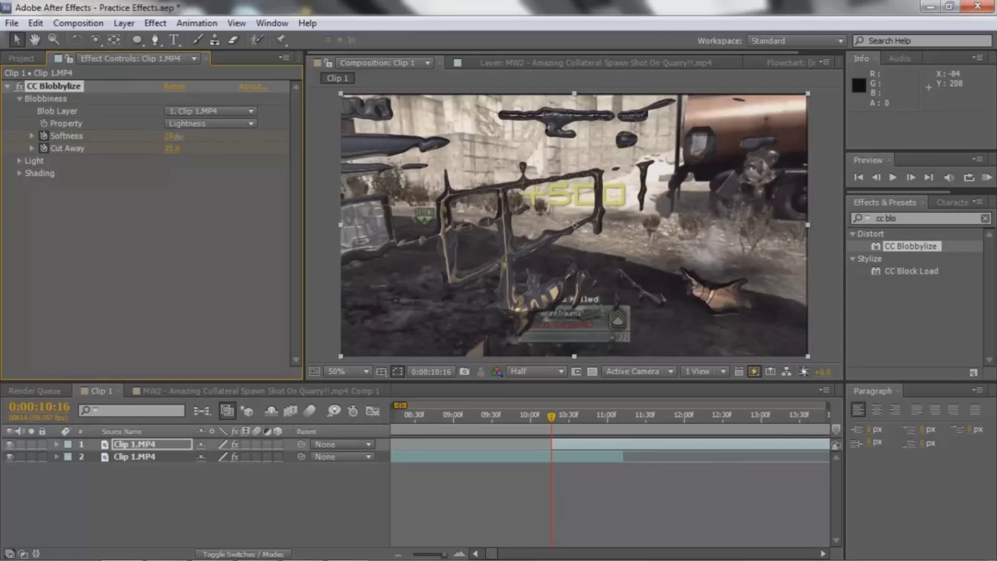
pyautogui.moveTo(174, 136); pyautogui.dragTo(34, 177)
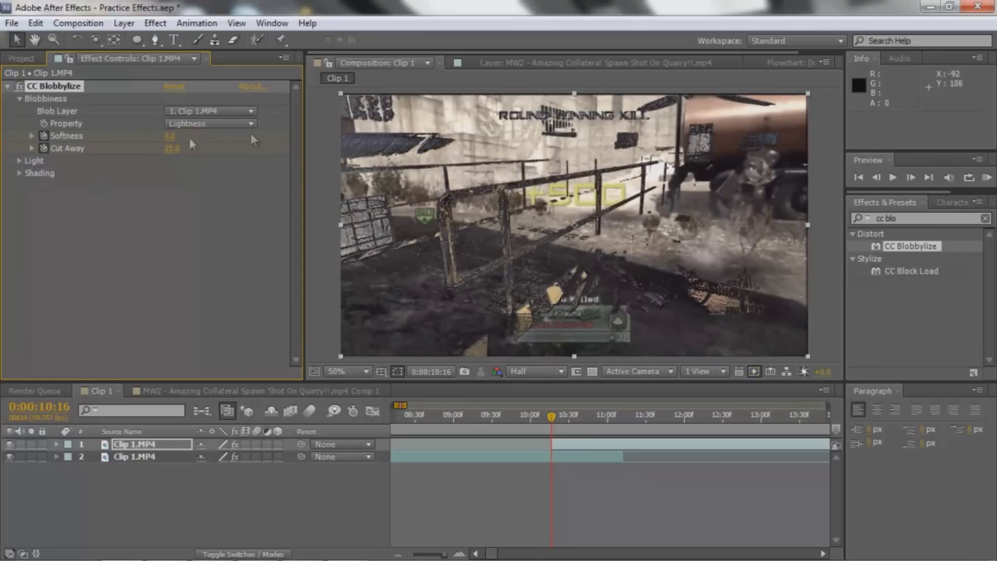
pyautogui.moveTo(170, 136); pyautogui.dragTo(270, 136)
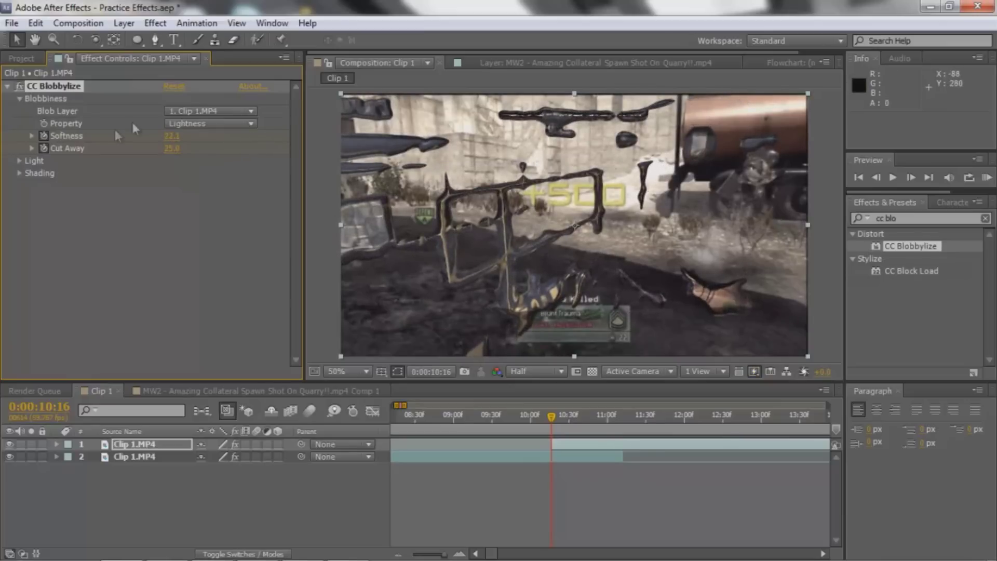
pyautogui.click(171, 136)
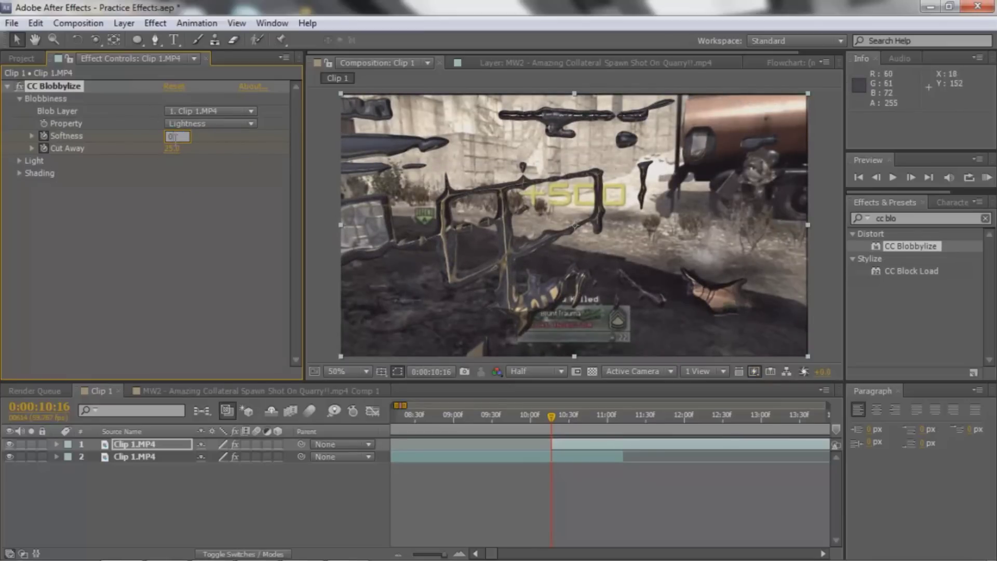
pyautogui.press('Return')
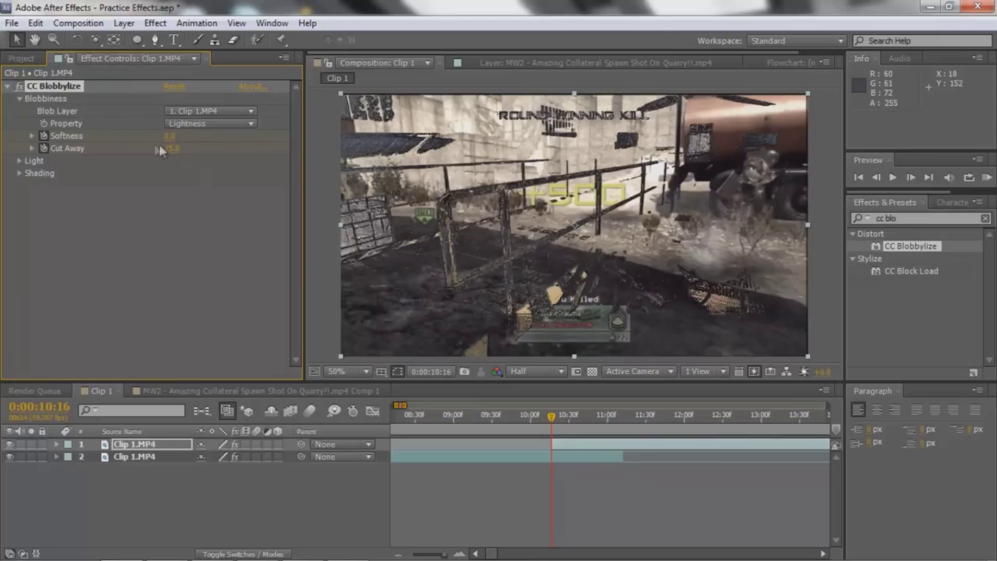
pyautogui.moveTo(199, 151); pyautogui.dragTo(175, 155)
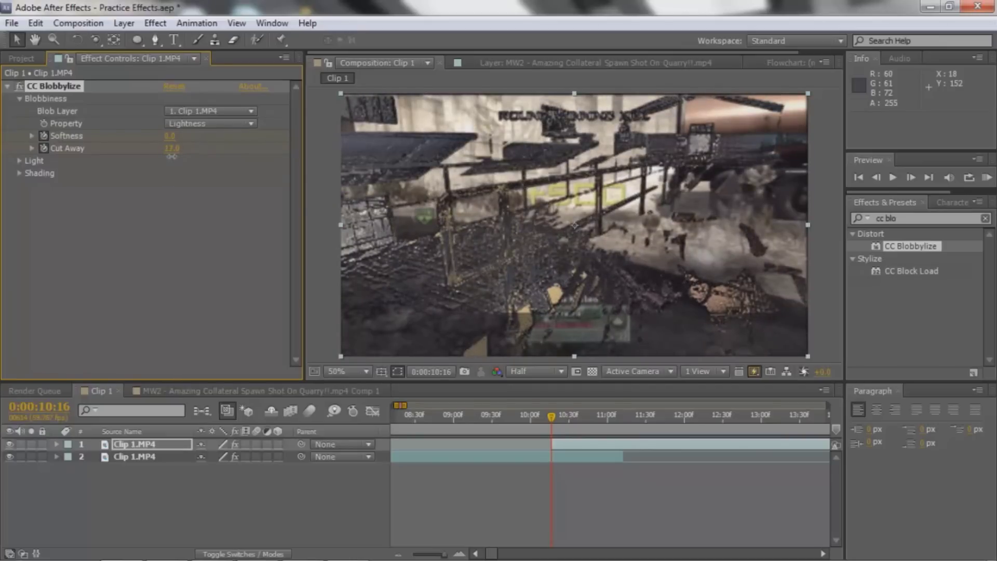
pyautogui.moveTo(171, 156)
pyautogui.mouseDown()
pyautogui.moveTo(174, 166)
pyautogui.moveTo(169, 156)
pyautogui.mouseUp()
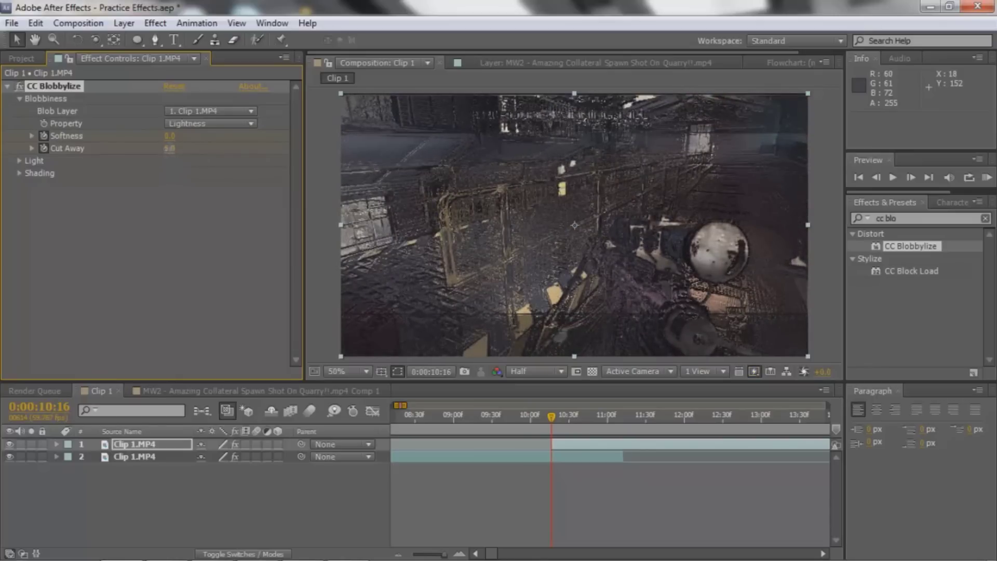
pyautogui.click(169, 147)
pyautogui.write('100')
pyautogui.press('Return')
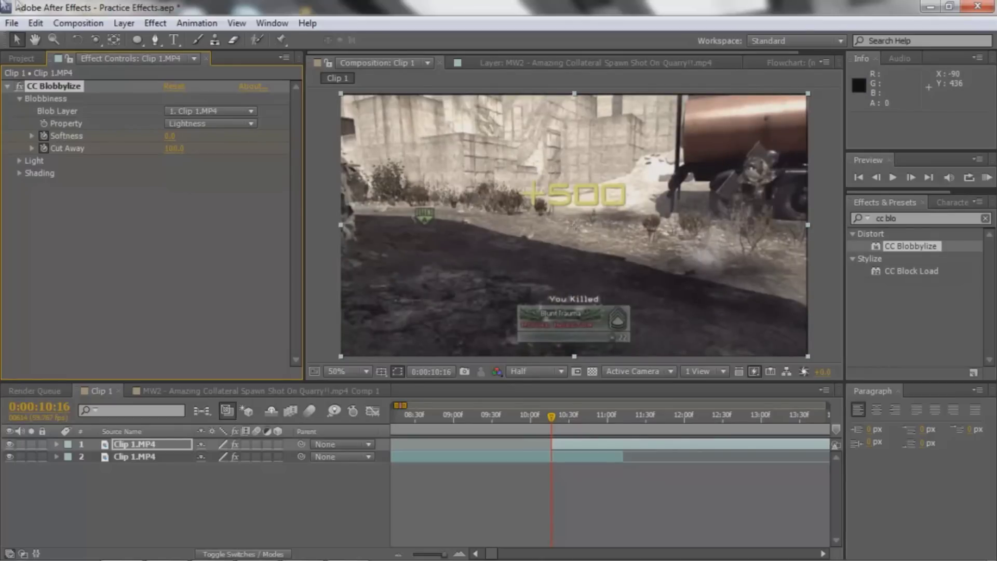
# - Move the current time forward to 0:00:11:11
pyautogui.press('pagedown')
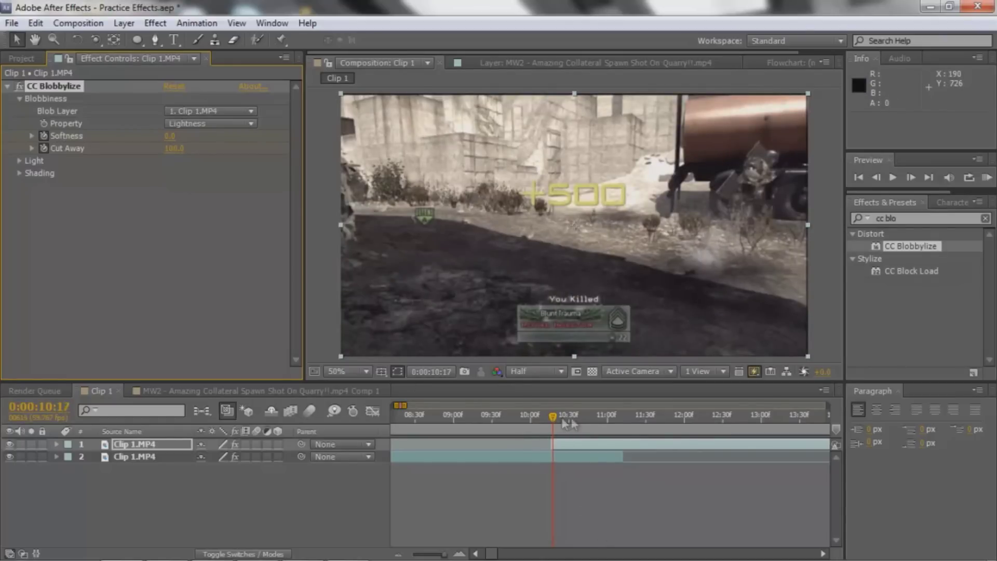
pyautogui.moveTo(564, 423); pyautogui.dragTo(621, 415)
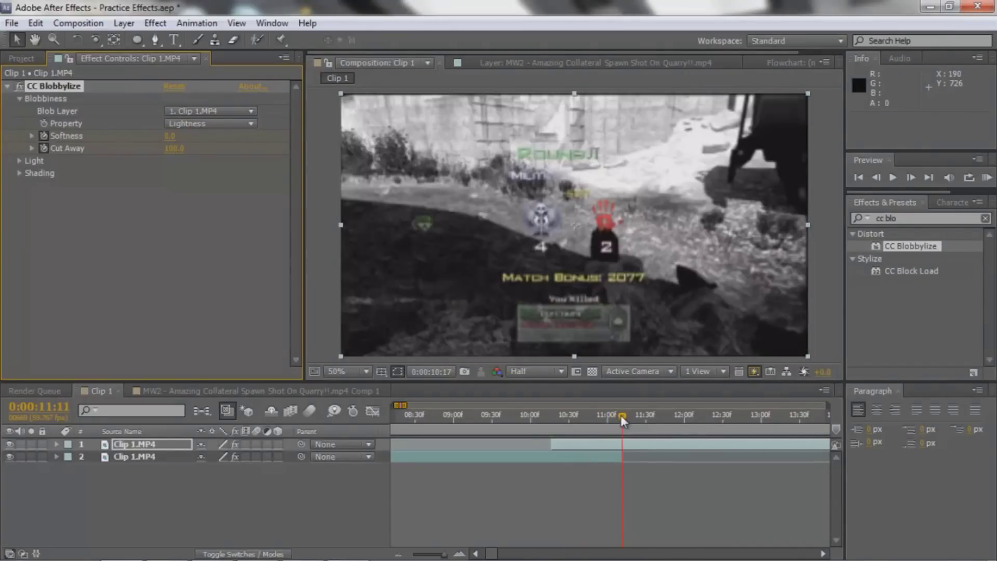
pyautogui.press('pagedown')
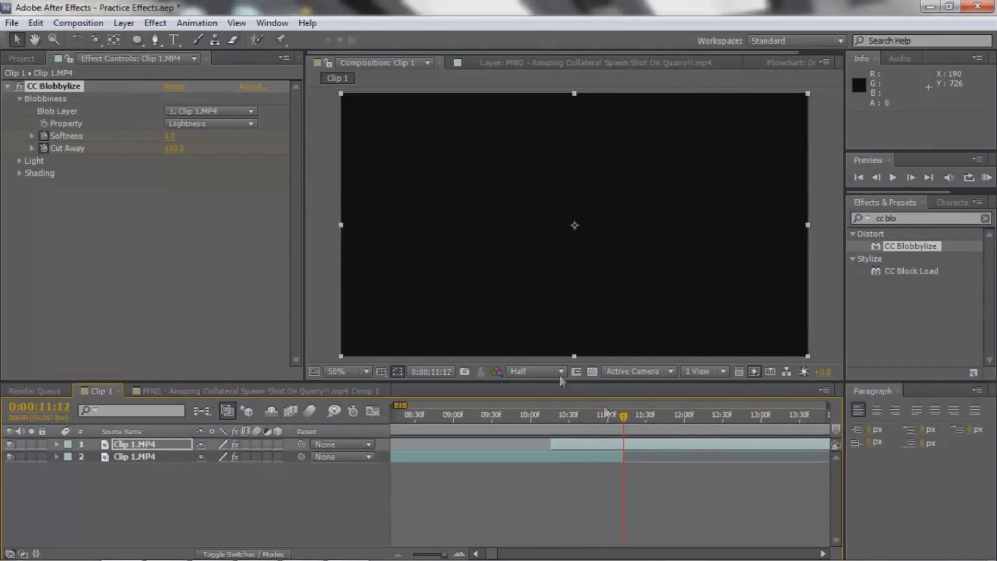
pyautogui.click(877, 177)
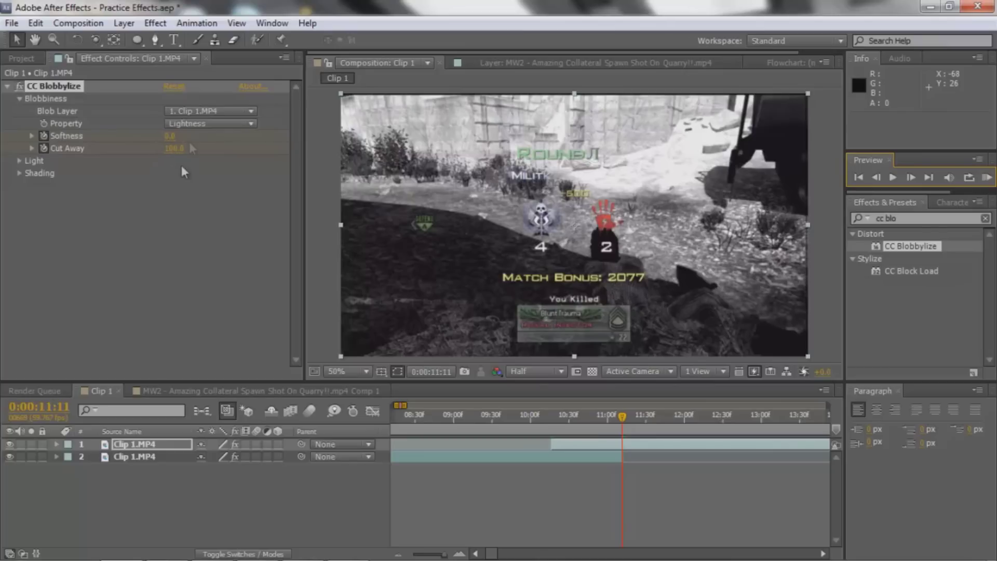
# - Set Softness to 15 and Cut Away to 0, then check an earlier frame
pyautogui.click(203, 135)
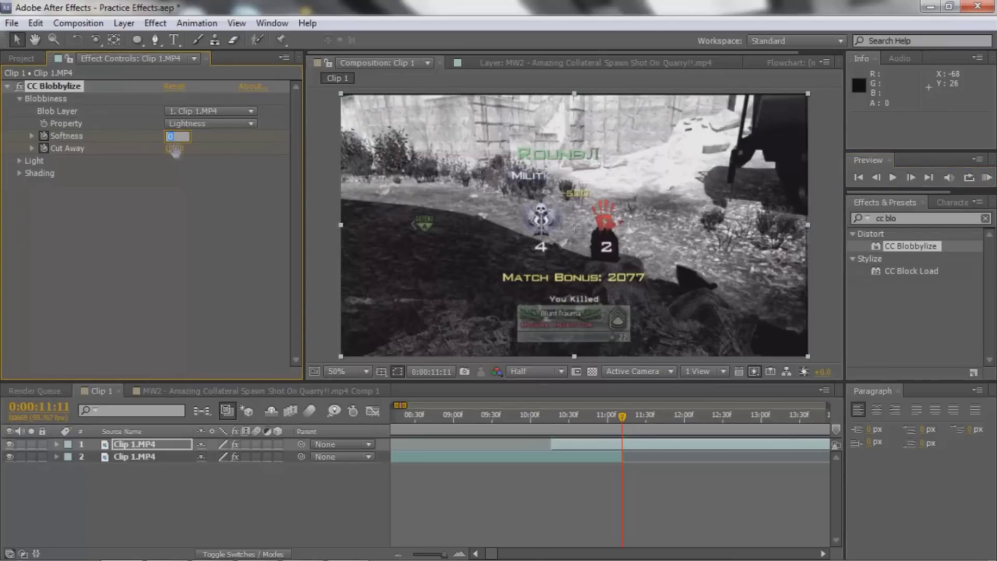
pyautogui.press('Return')
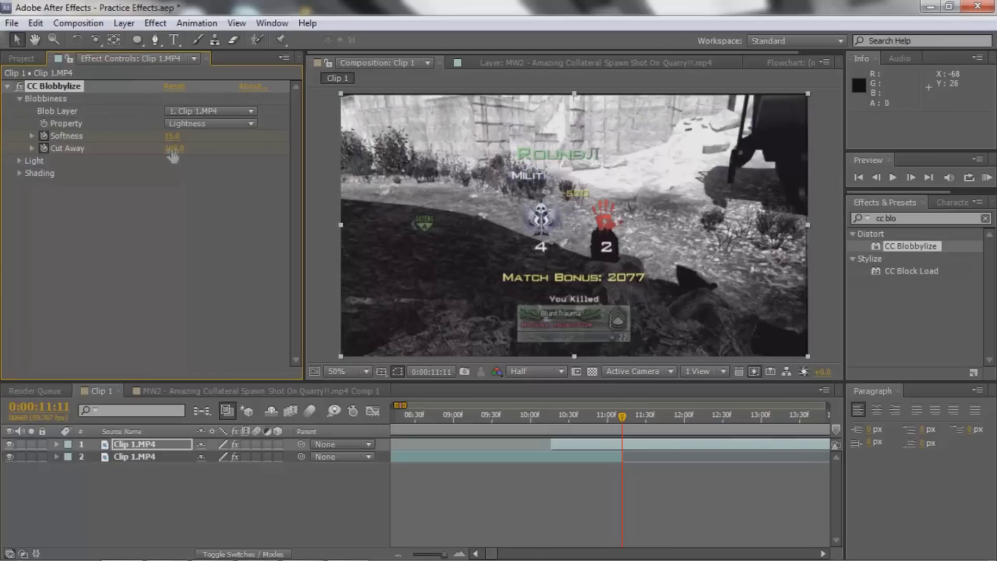
pyautogui.moveTo(175, 152); pyautogui.dragTo(103, 154)
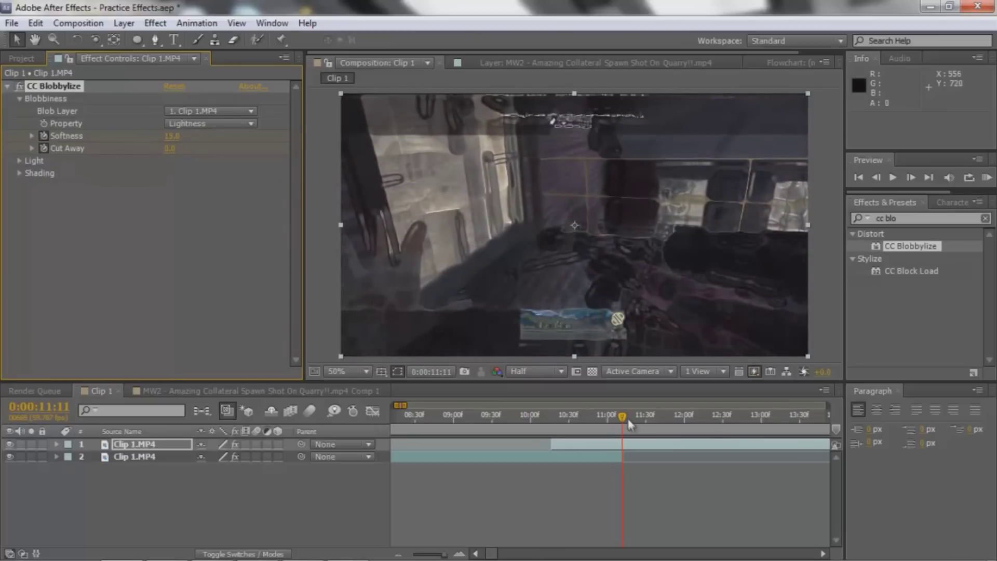
pyautogui.moveTo(622, 418)
pyautogui.mouseDown()
pyautogui.moveTo(549, 410)
pyautogui.moveTo(630, 413)
pyautogui.moveTo(587, 422)
pyautogui.moveTo(623, 435)
pyautogui.moveTo(643, 435)
pyautogui.moveTo(652, 418)
pyautogui.moveTo(699, 425)
pyautogui.moveTo(618, 425)
pyautogui.moveTo(624, 433)
pyautogui.mouseUp()
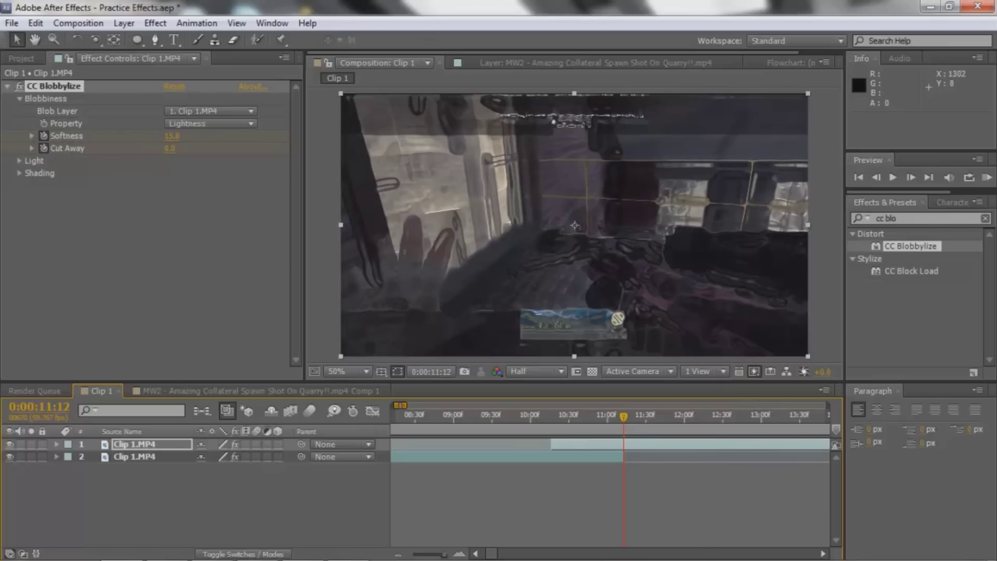
pyautogui.click(910, 177)
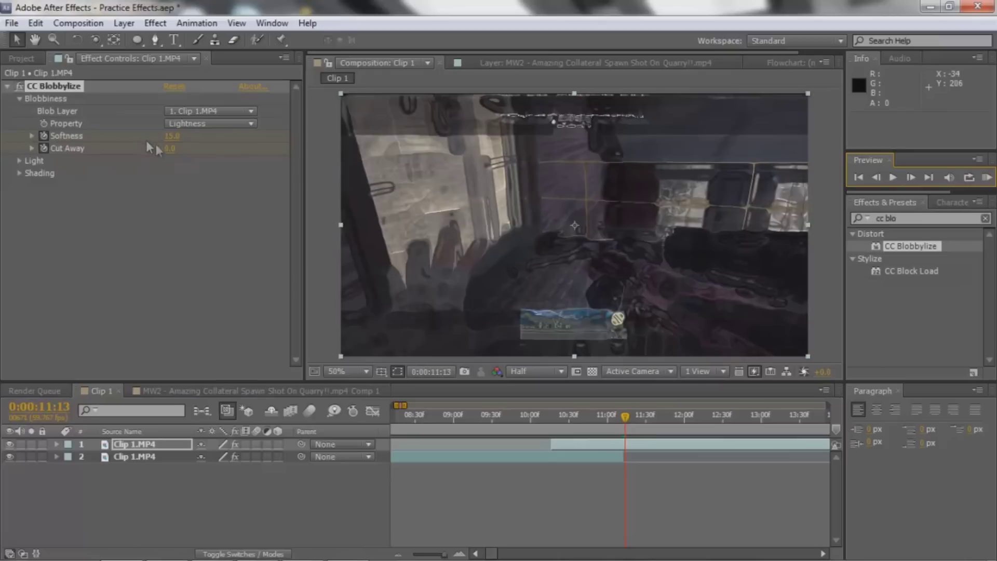
# - Set CC Blobbylize Softness to 500 and scrub back to check the blend
pyautogui.click(171, 138)
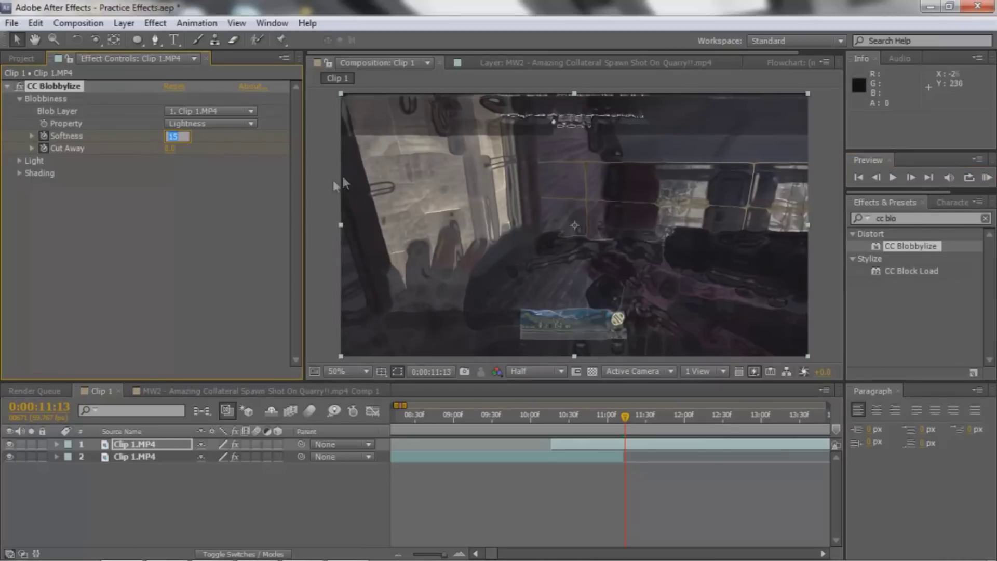
pyautogui.write('500')
pyautogui.press('Return')
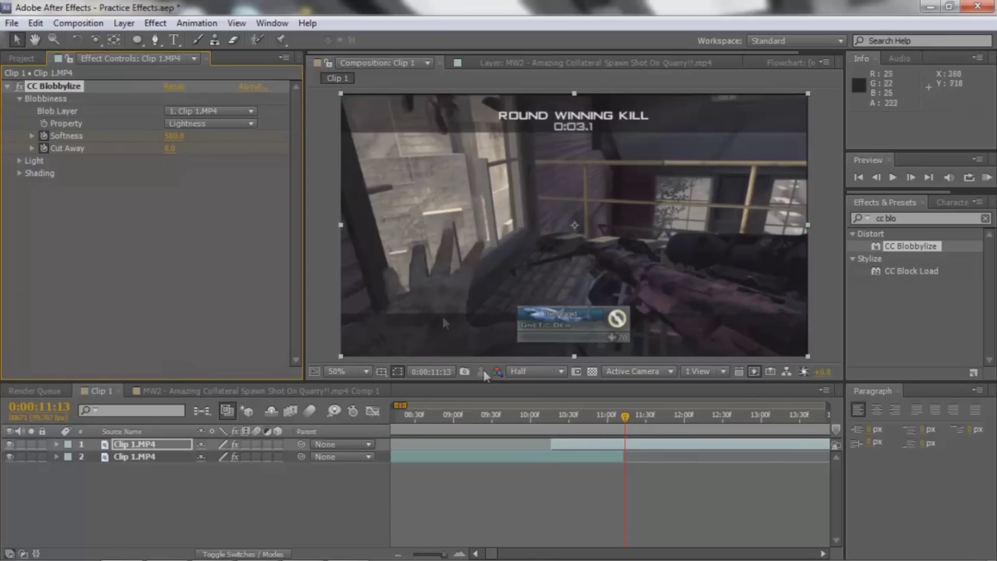
pyautogui.moveTo(625, 415); pyautogui.dragTo(654, 419)
# - Jump the current time back to 0:00:08:44
pyautogui.click(433, 419)
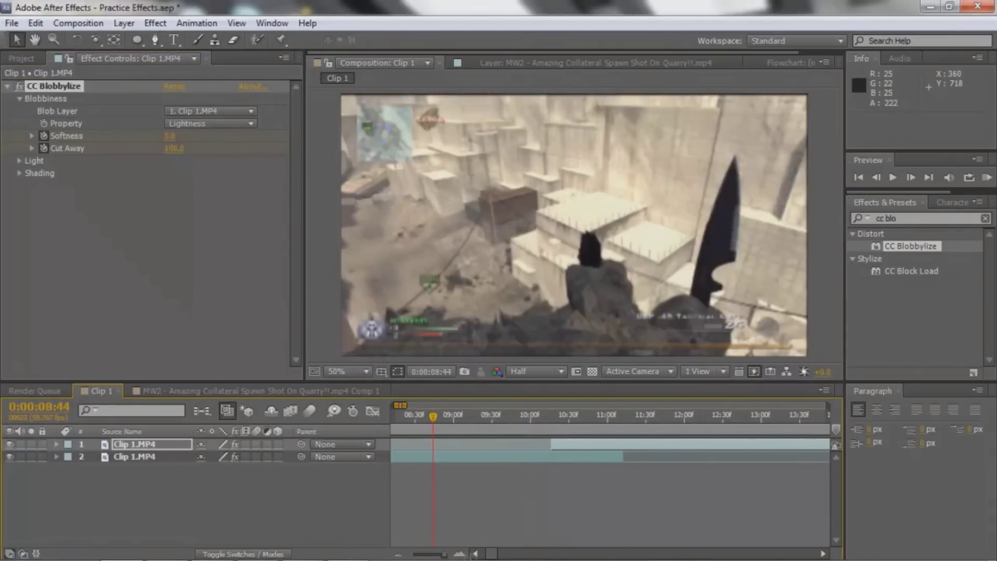
# - Move the work-area start to about 0:00:02:30, keeping it in view
pyautogui.click(478, 555)
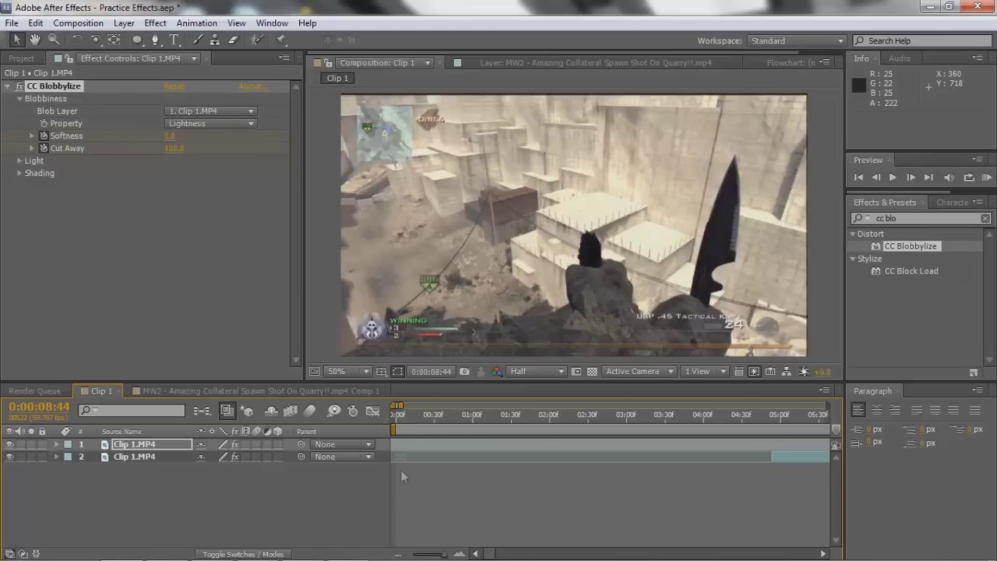
pyautogui.moveTo(393, 429); pyautogui.dragTo(782, 429)
pyautogui.click(490, 554)
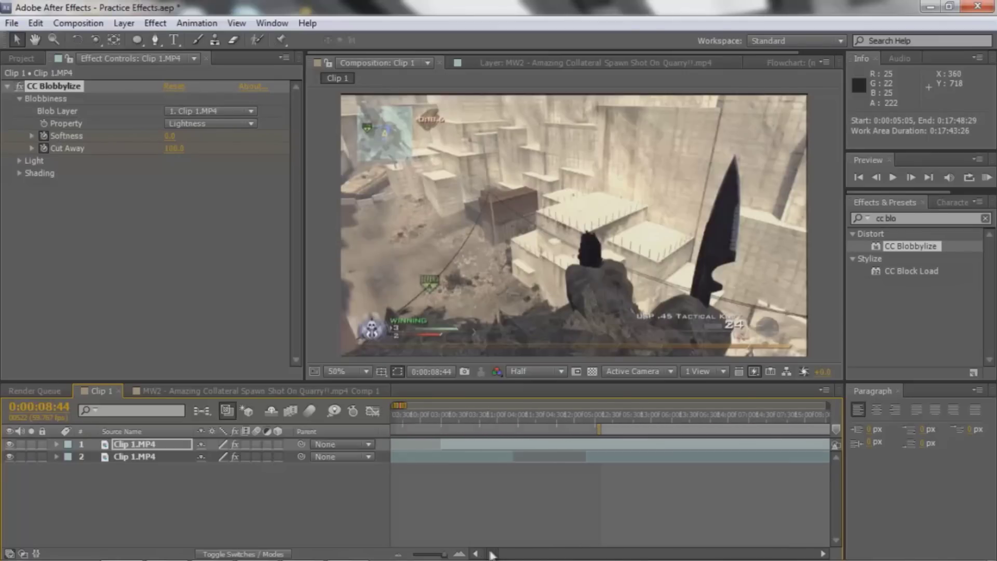
pyautogui.click(490, 555)
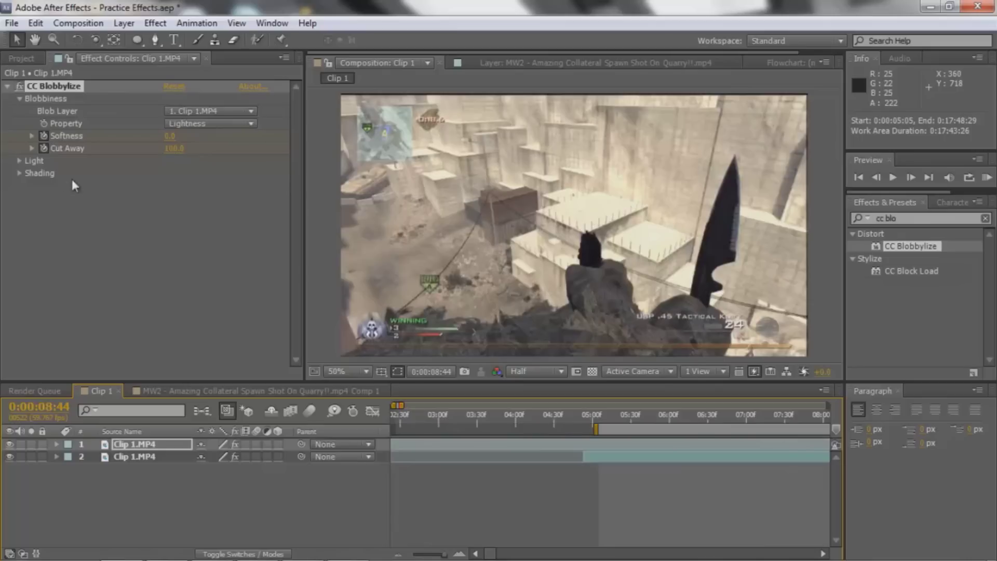
# - Set Light Intensity to 100 with Light Height 65, and start the work area at 0:00:05:31
pyautogui.click(20, 161)
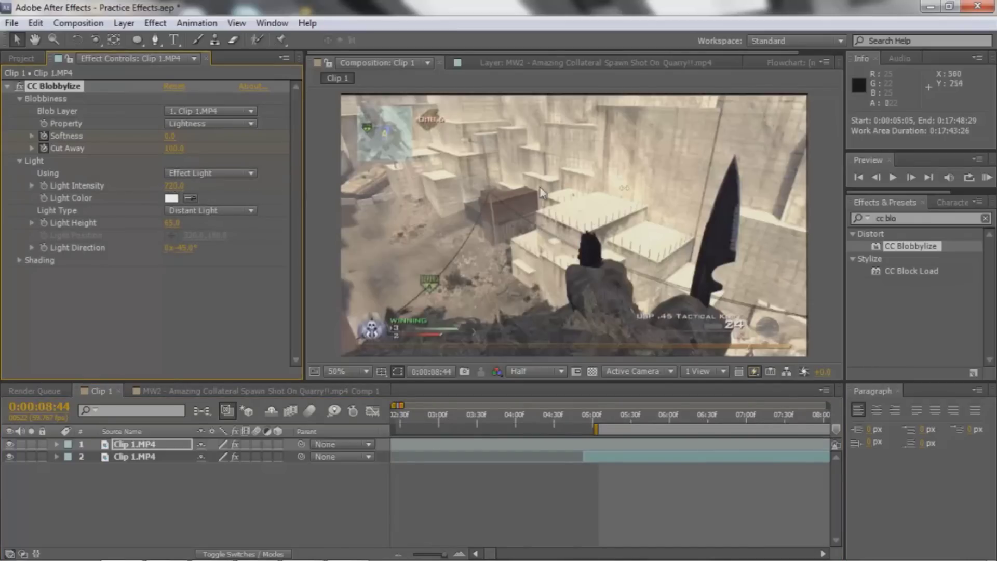
pyautogui.moveTo(178, 186); pyautogui.dragTo(209, 193)
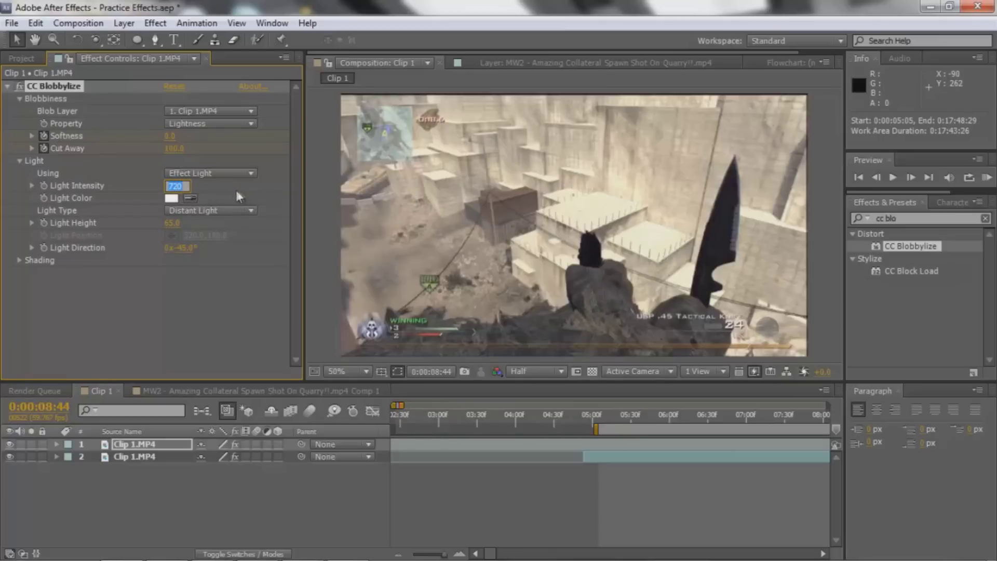
pyautogui.write('100')
pyautogui.press('Return')
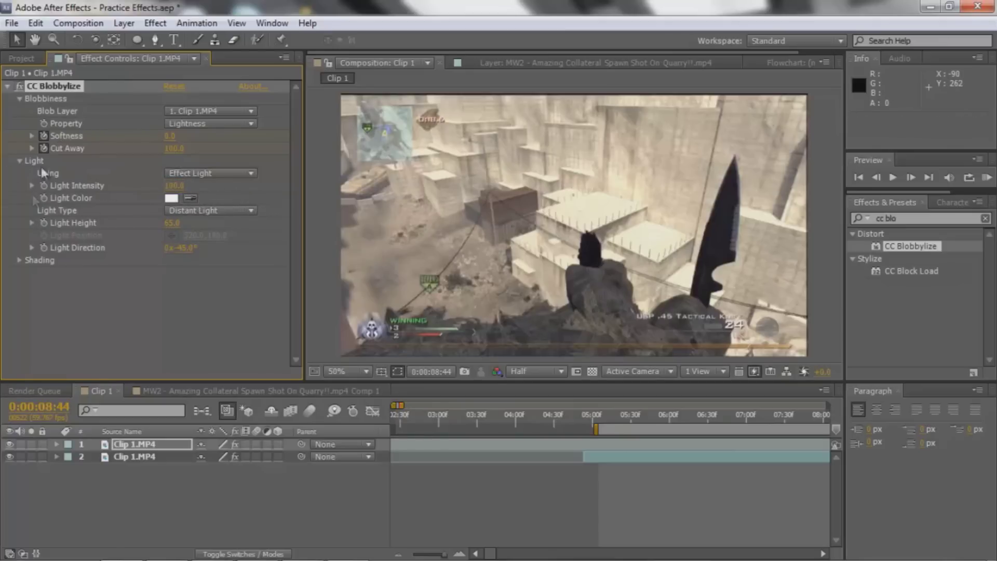
pyautogui.moveTo(173, 223); pyautogui.dragTo(214, 229)
pyautogui.click(172, 223)
pyautogui.write('65')
pyautogui.press('Return')
pyautogui.click(20, 161)
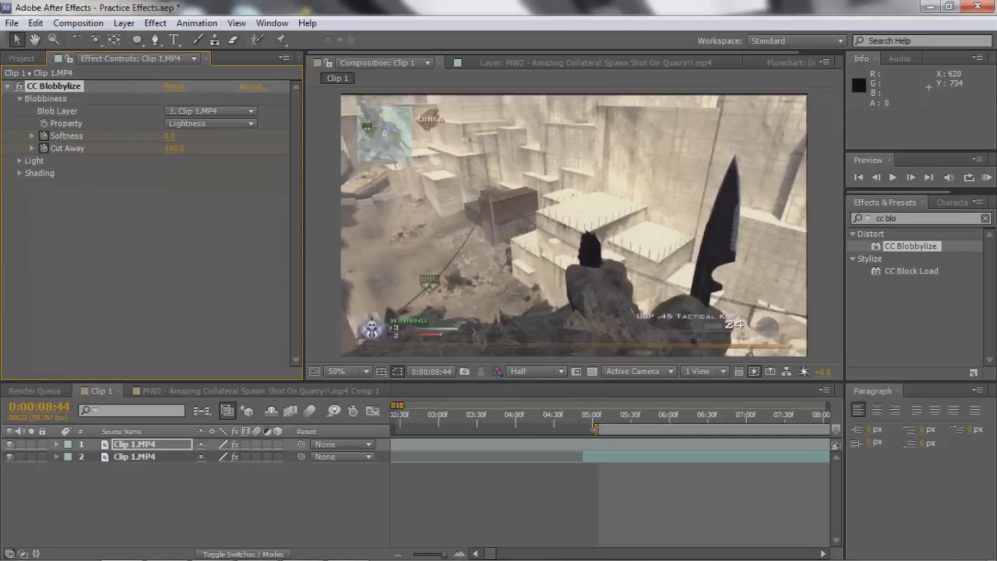
pyautogui.moveTo(594, 428); pyautogui.dragTo(629, 428)
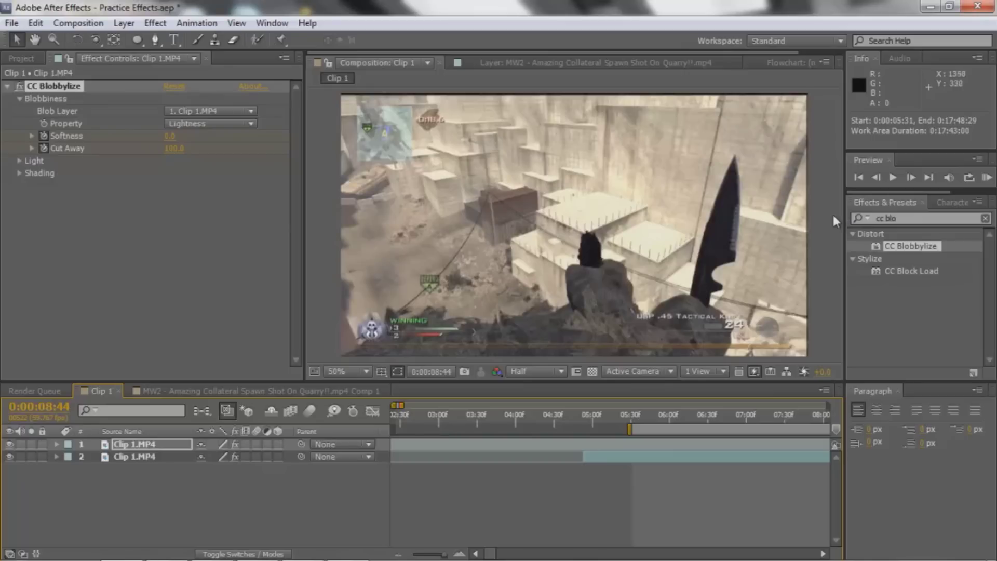
# - Render a RAM preview of the CC Blobbylize transition into the Round Winning Kill footage
pyautogui.click(986, 178)
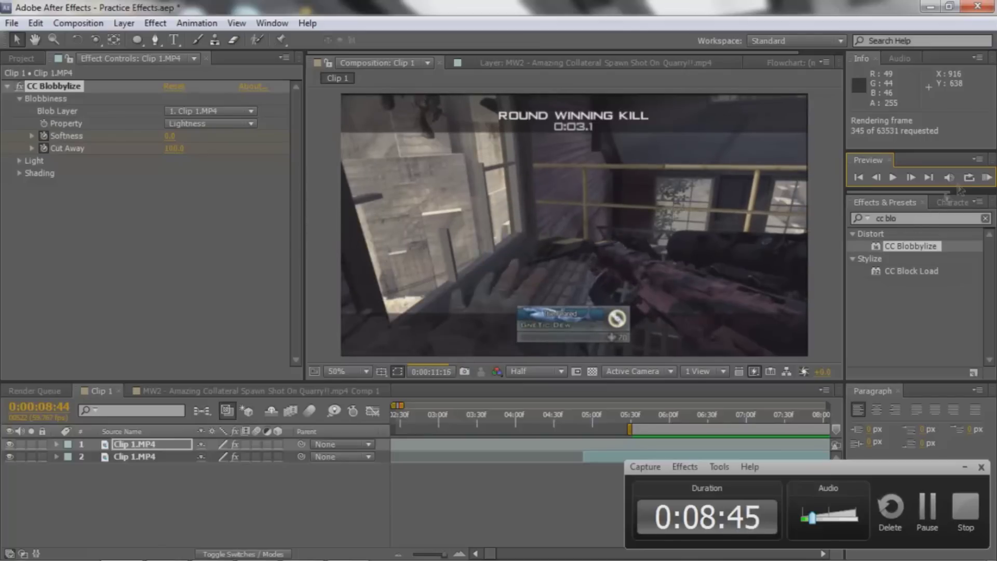
# - Play the RAM preview in real time and stop it at 0:00:08:44
pyautogui.click(983, 180)
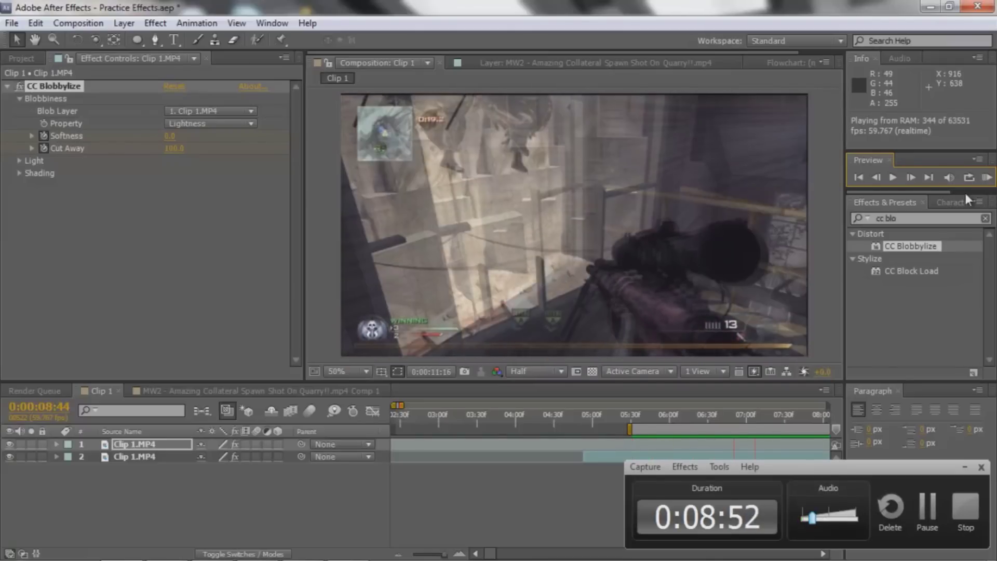
pyautogui.press('space')
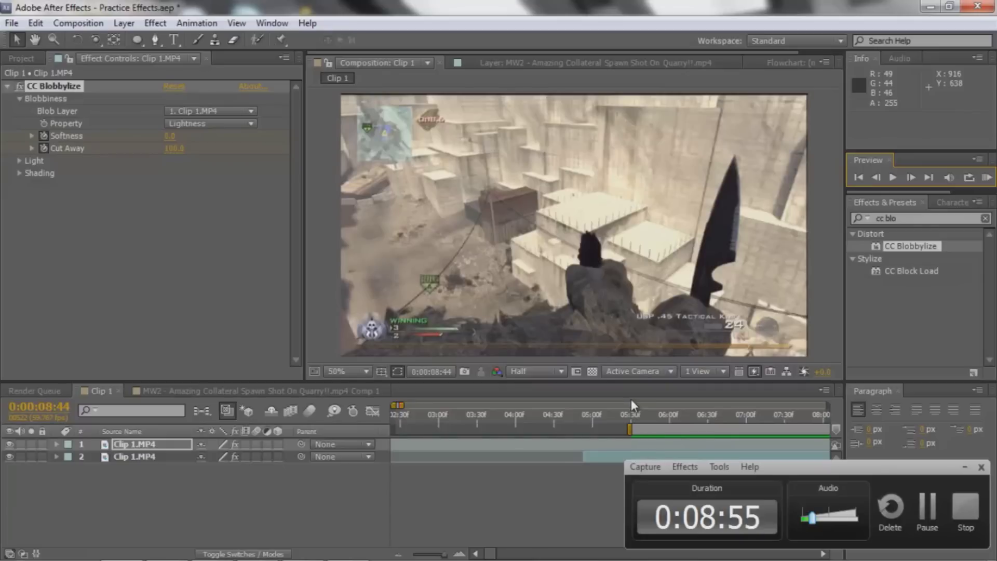